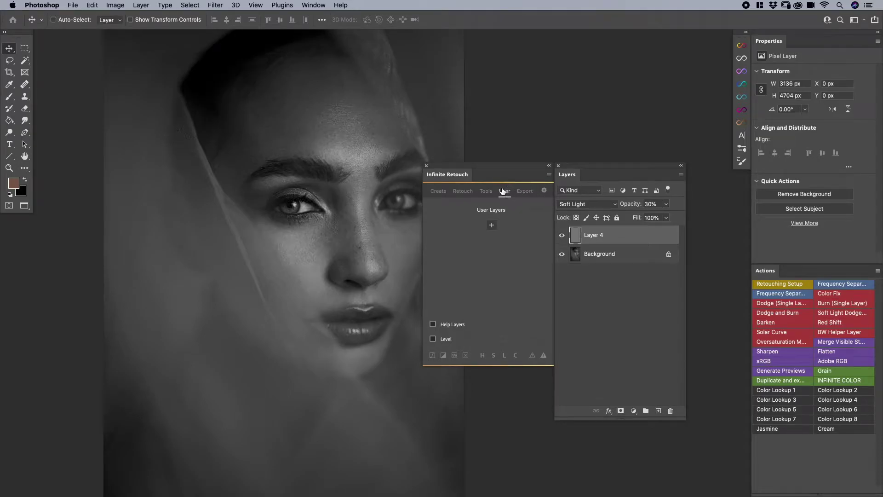
Switch the Infinite Retouch panel to its Create page.
left_click(438, 192)
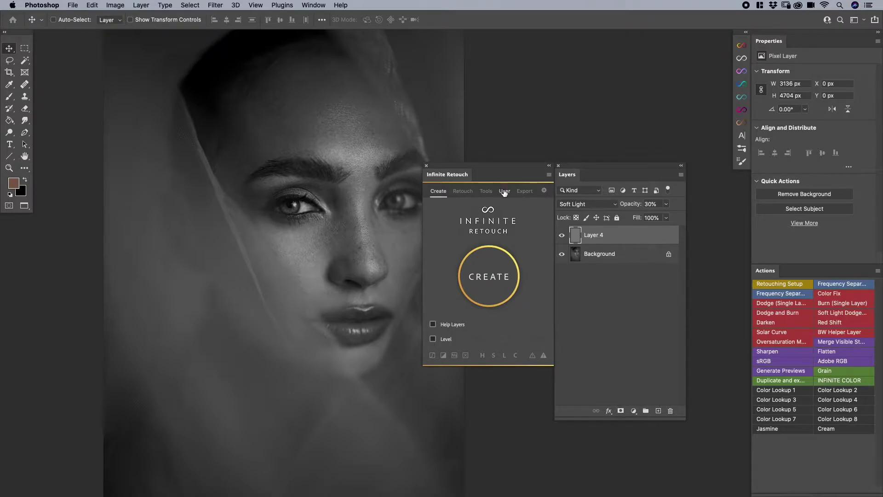
Add a new custom user-layer button on the User page and open its setup.
left_click(504, 191)
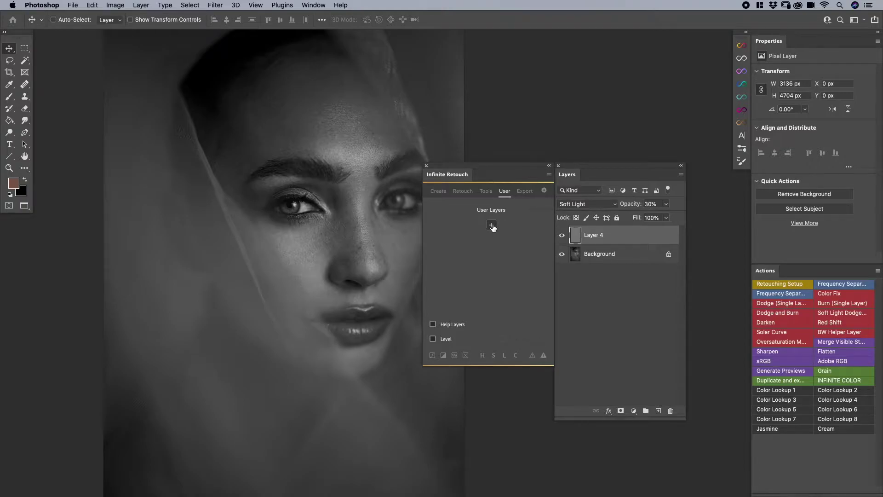
left_click(492, 226)
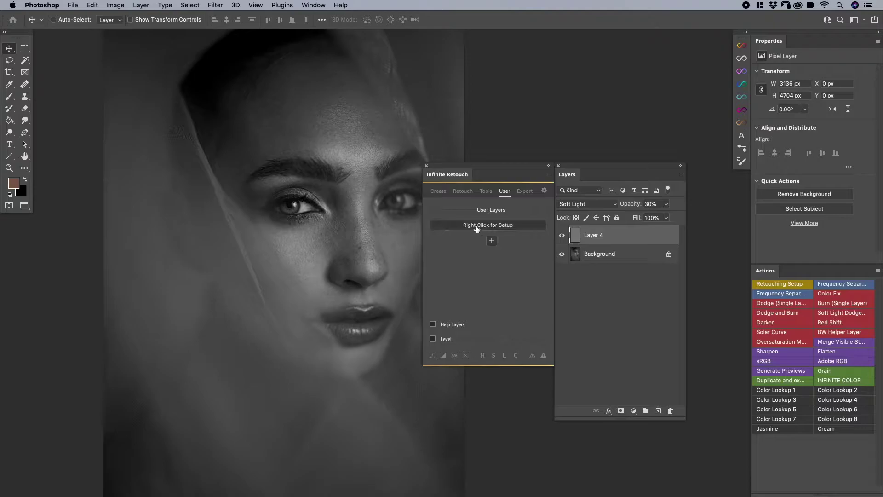
right_click(501, 229)
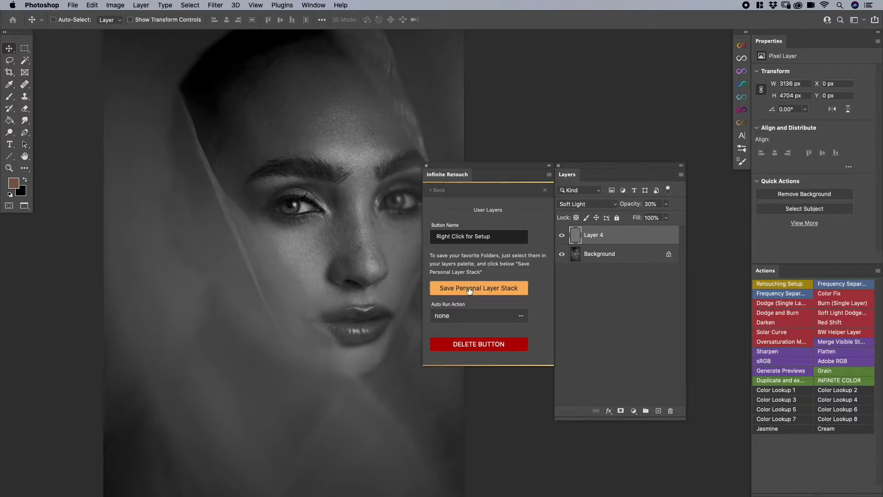
Save Layers 7, 6 and 5 as the new button's personal layer stack.
left_click(605, 254)
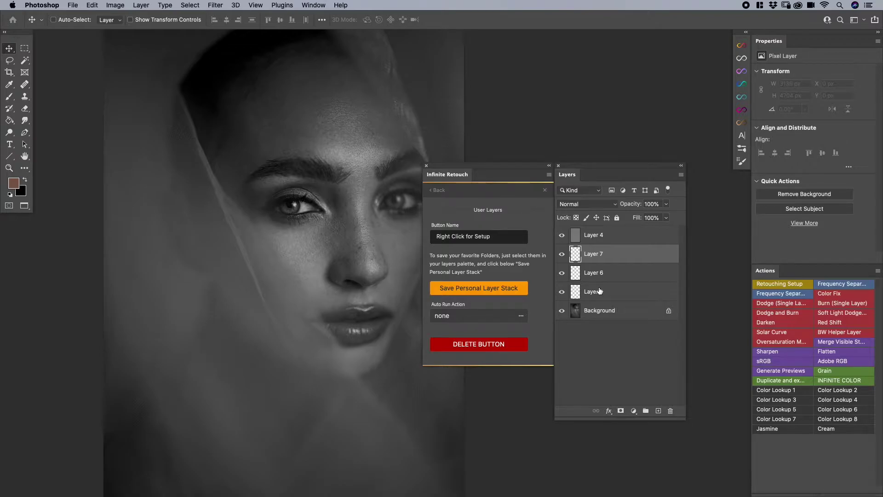
left_click(600, 291, "shift")
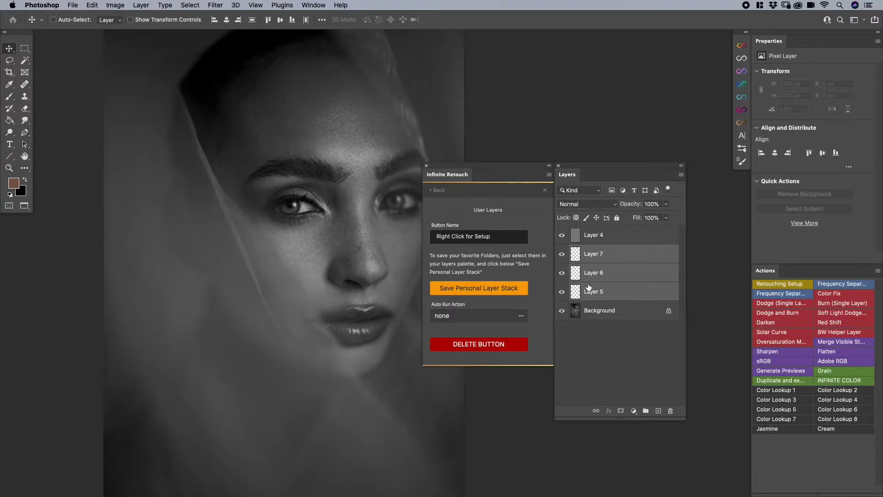
left_click(466, 290)
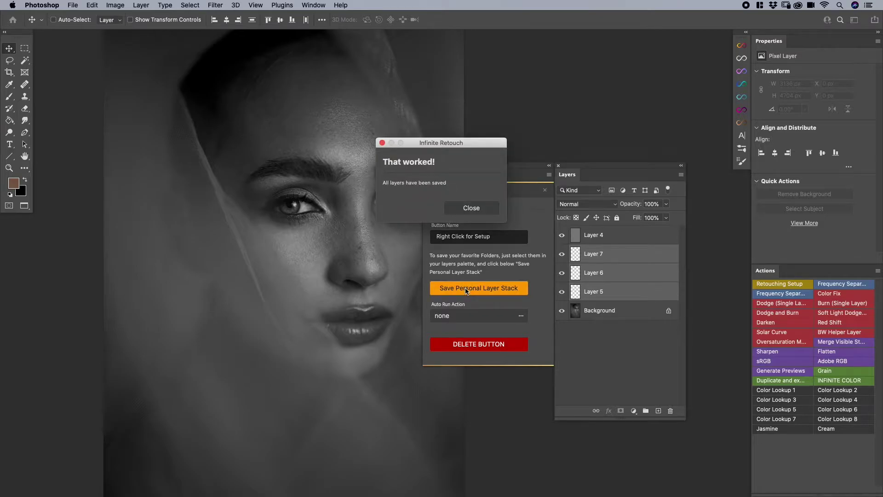
left_click(467, 206)
left_click(440, 192)
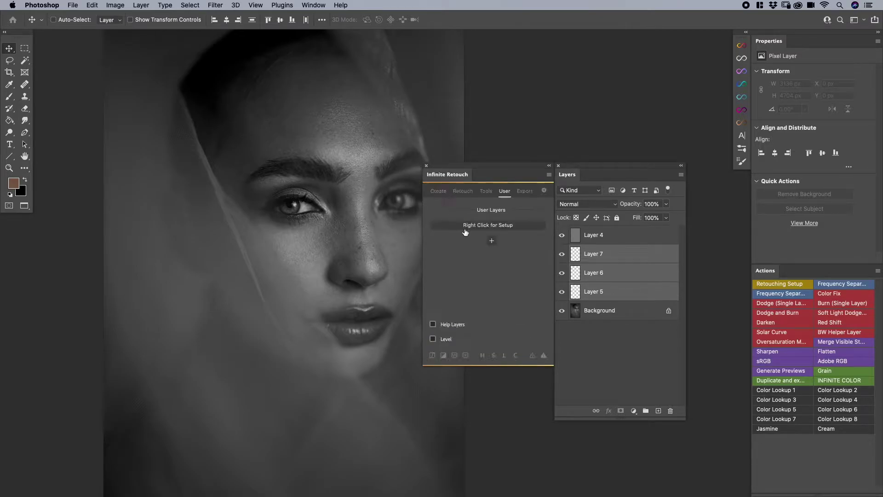
Rename the new user button to 'Workflow 2'.
right_click(495, 228)
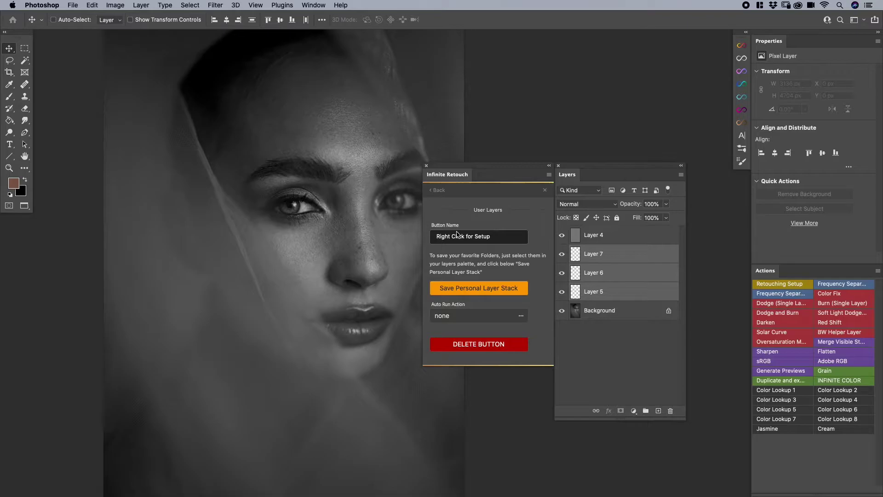
triple_click(495, 236)
type("Workflow 2")
key("super+a")
left_click(449, 226)
left_click(444, 194)
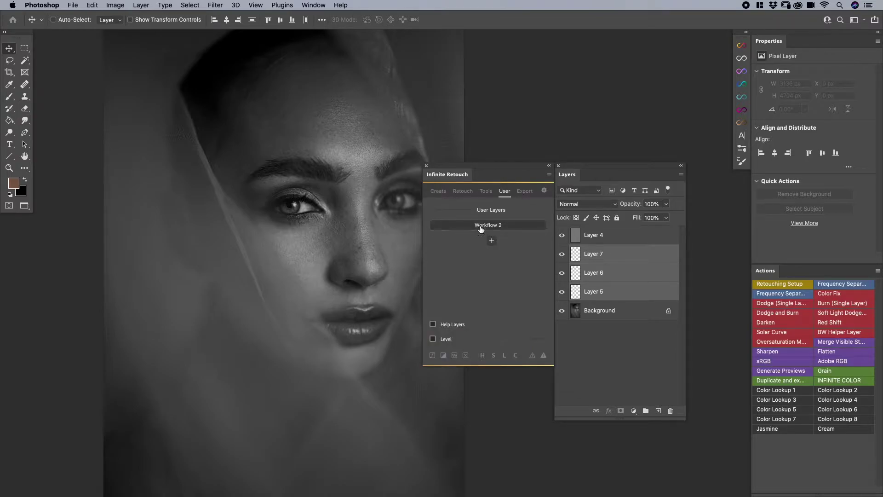
Test Workflow 2 on the portrait, then delete the layers it added.
left_click(491, 229)
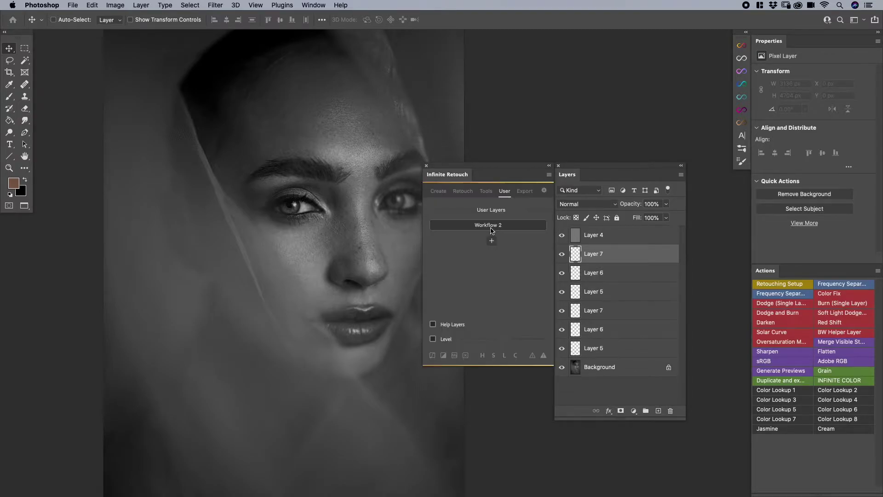
left_click(612, 348, "shift")
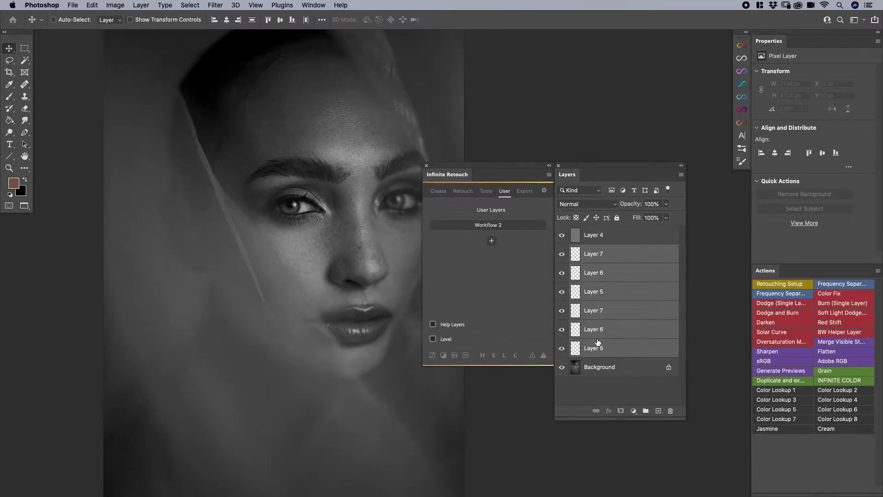
key("Delete")
left_click(489, 230)
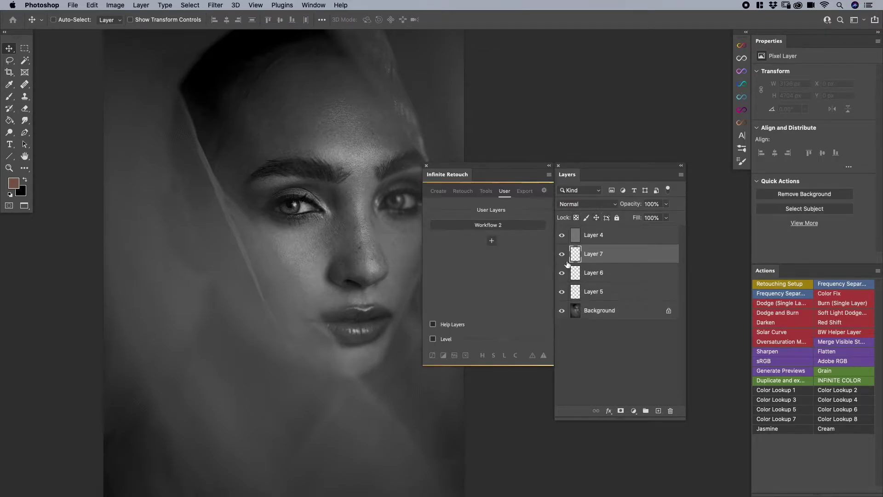
left_click(599, 291, "shift")
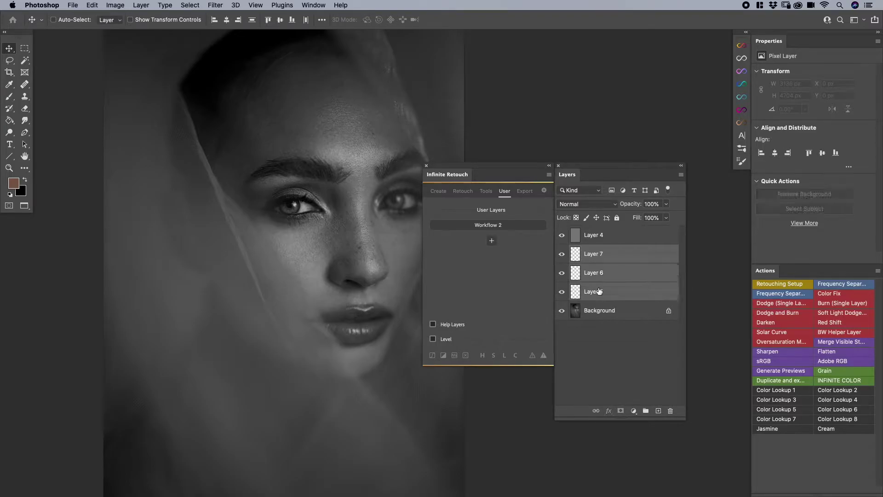
key("Delete")
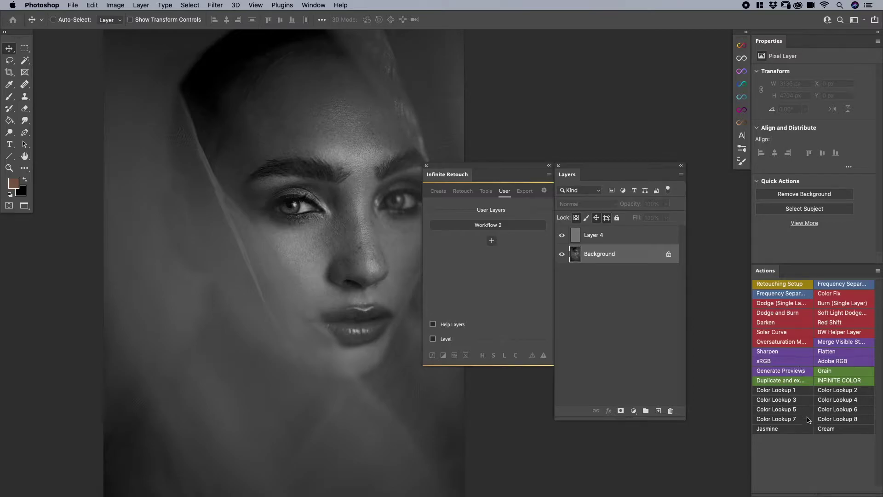
Apply the Jasmine toning action and lower Selective Color 1 opacity to 61%.
left_click(791, 431)
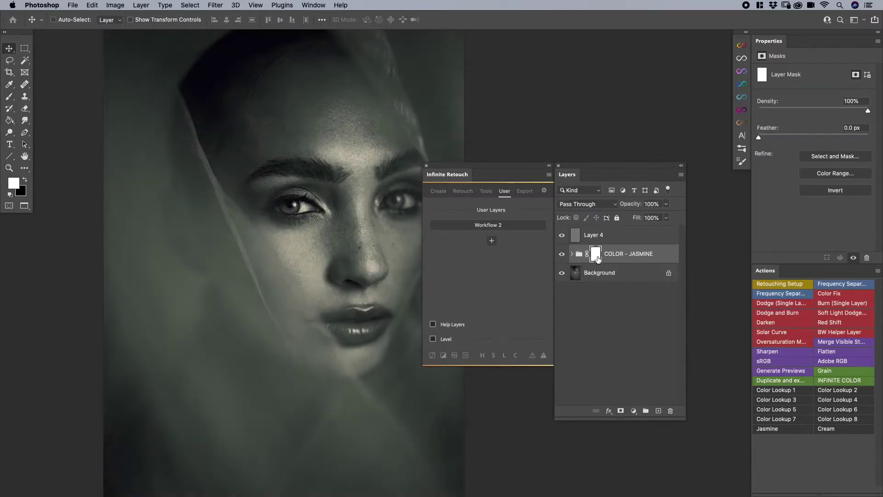
left_click(572, 254)
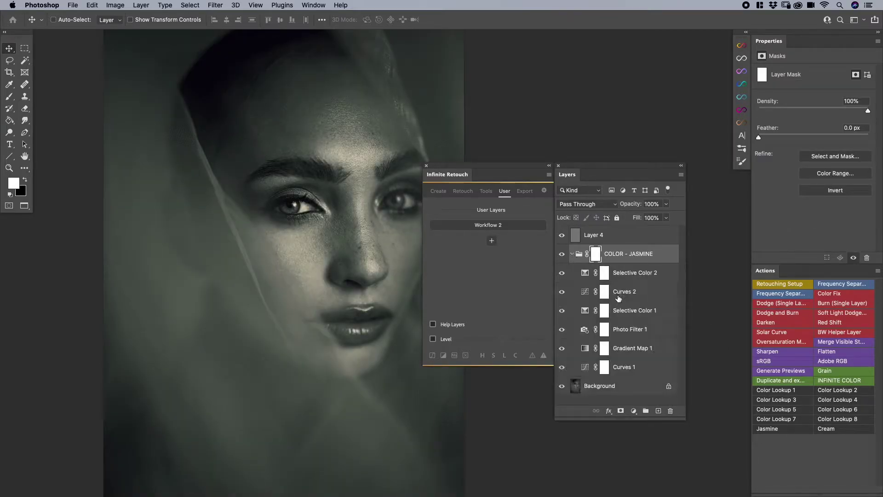
left_click(562, 311)
left_click(639, 311)
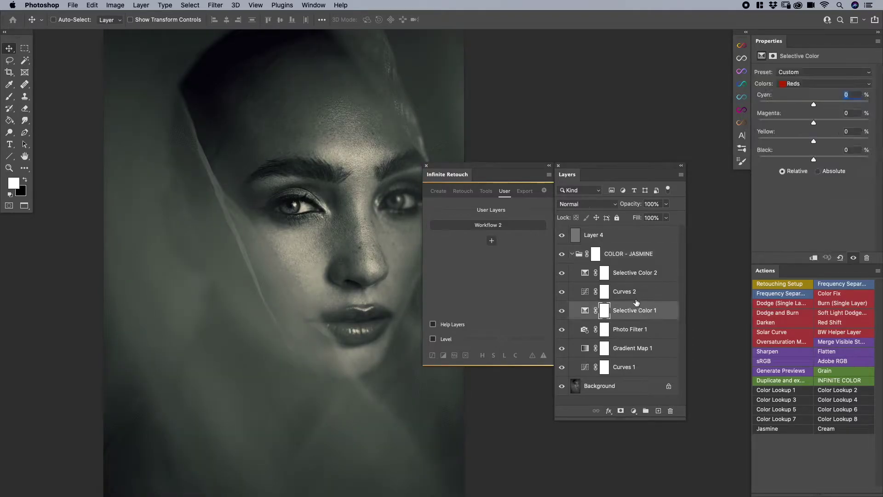
left_click_drag(634, 205, 608, 207)
Add a Curves adjustment to the COLOR - JASMINE group and raise the curve to brighten.
left_click(637, 274)
left_click(634, 410)
key("Escape")
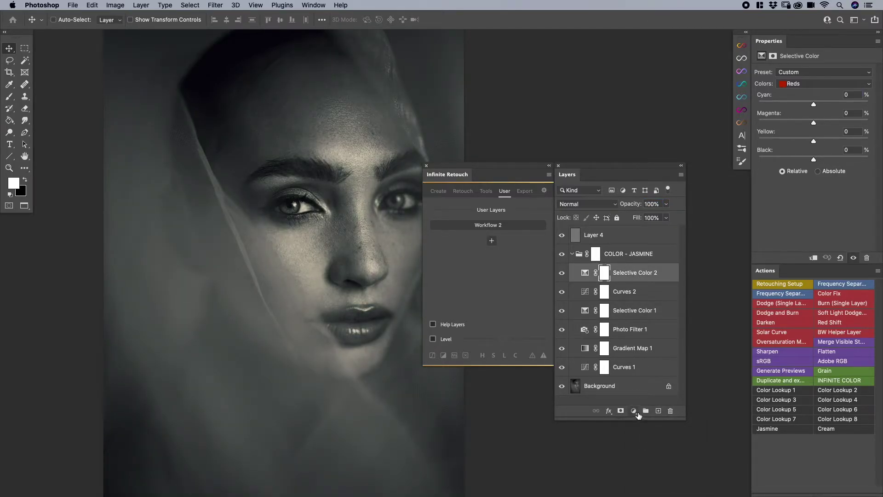
left_click(634, 411)
left_click(670, 464)
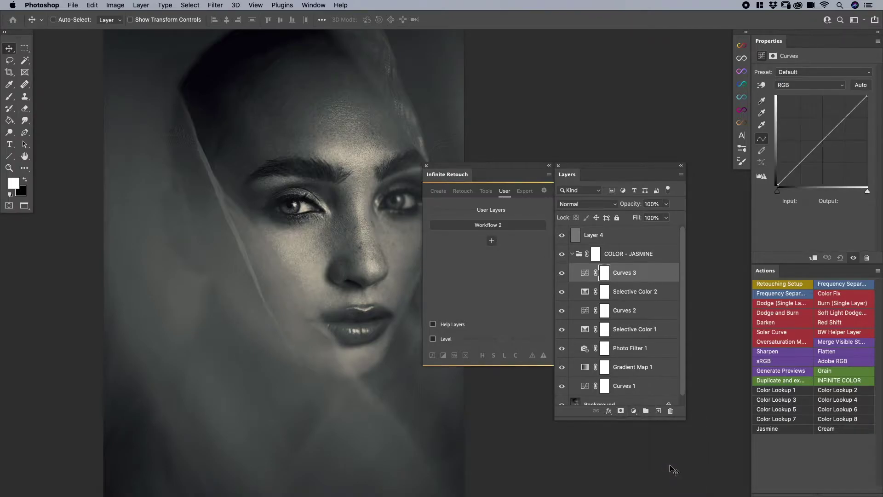
left_click_drag(825, 138, 808, 154)
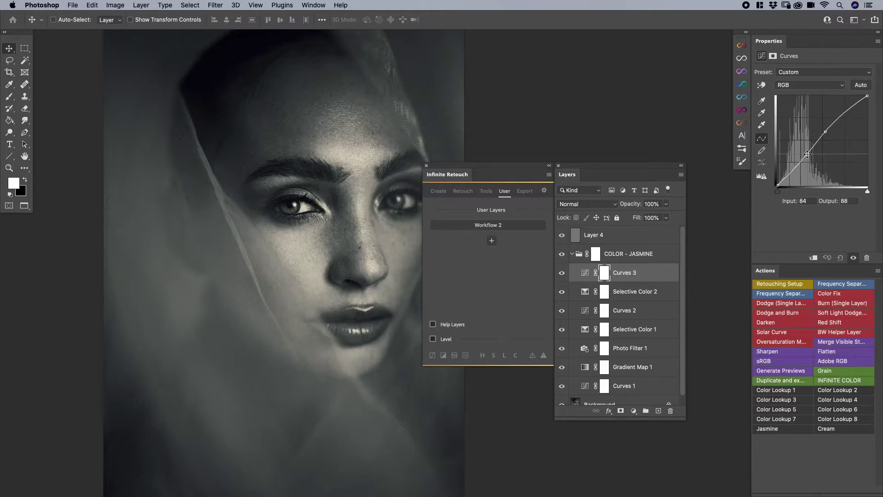
Select the COLOR - JASMINE group and all layers down to the Background.
left_click(610, 253)
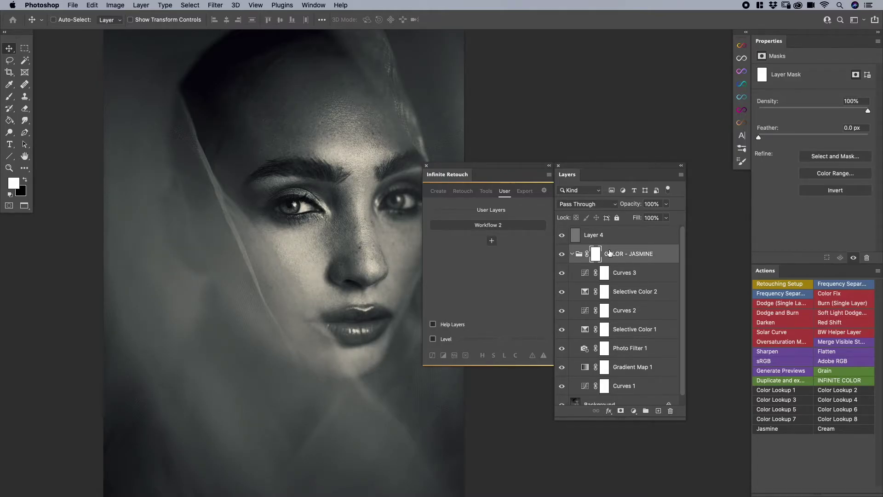
scroll(613, 259, "down", 1)
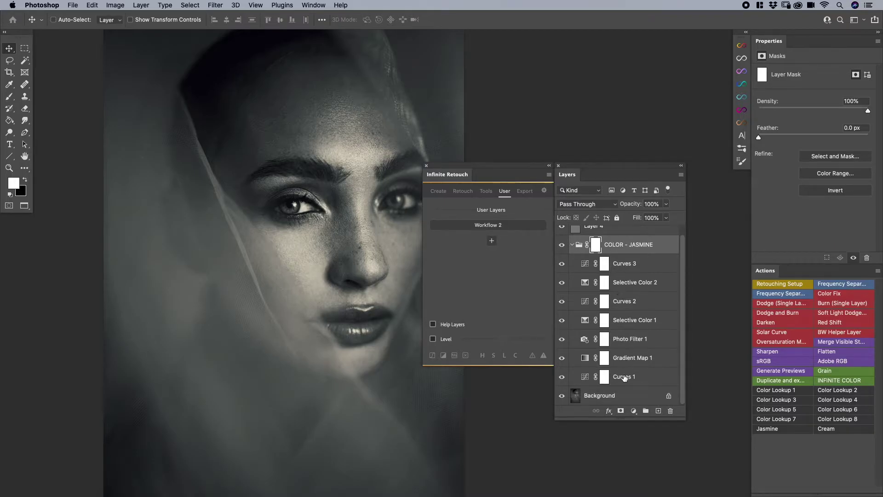
left_click(620, 395, "shift")
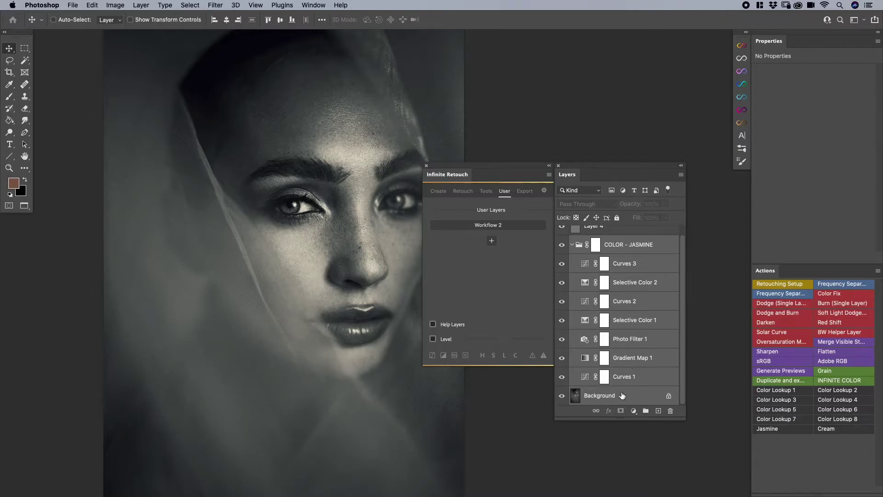
left_click(493, 241)
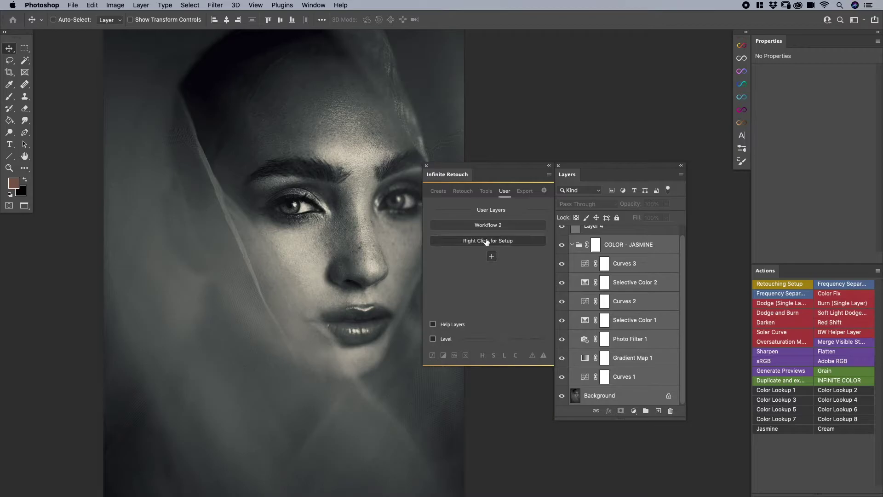
right_click(483, 242)
triple_click(487, 239)
key("super+a")
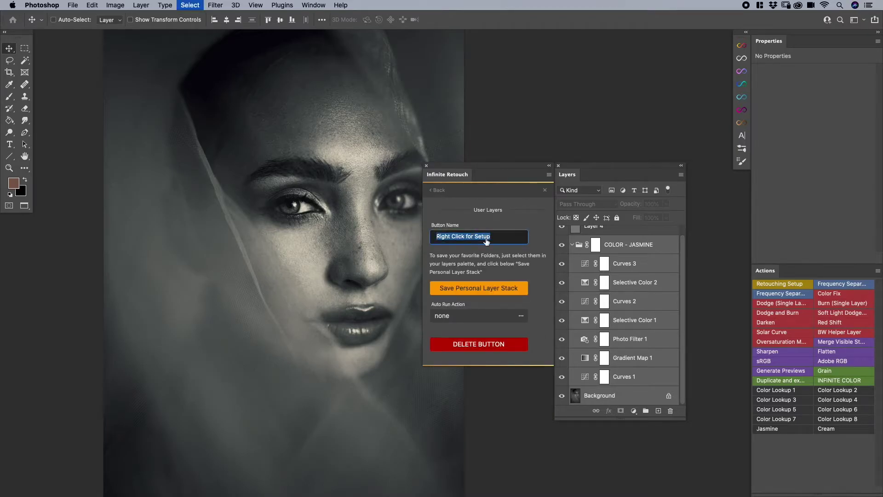
type("Pratik Col")
key("BackSpace")
key("BackSpace")
key("BackSpace")
key("BackSpace")
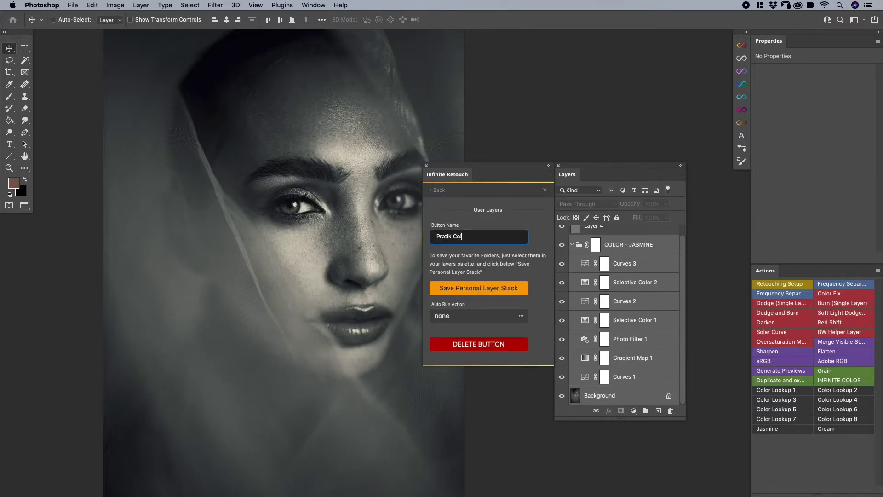
type("Jasmine")
key("Return")
left_click(473, 288)
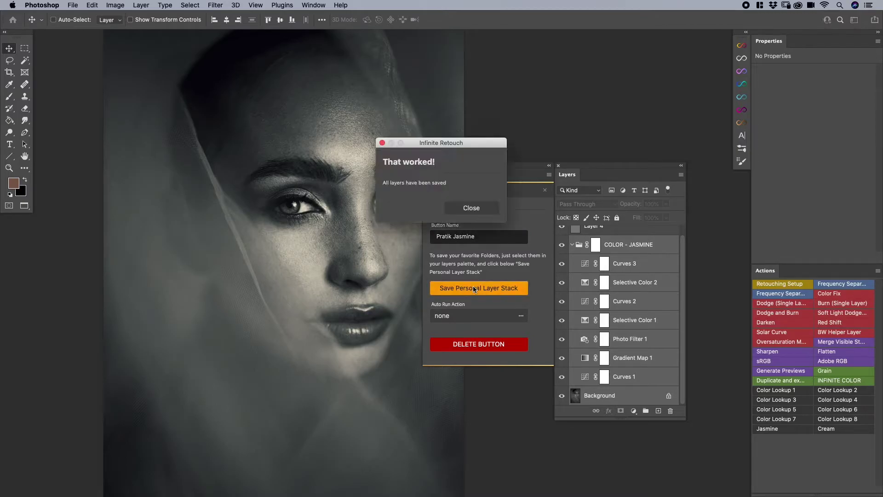
left_click(460, 209)
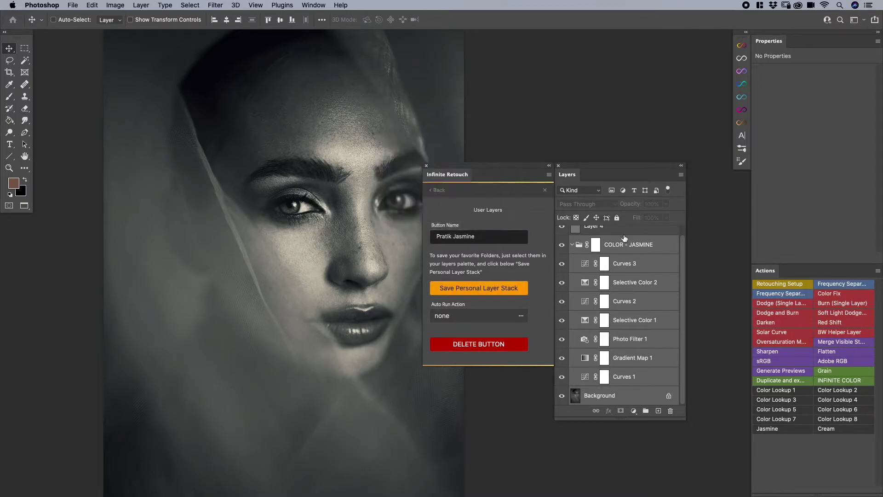
left_click(593, 228)
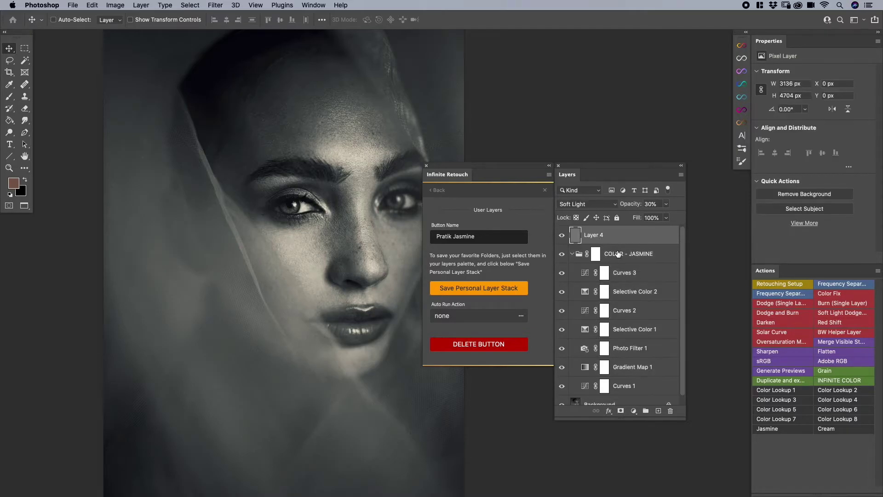
Delete COLOR - JASMINE, rebuild it with the Pratik Jasmine button, and inspect Curves 3.
left_click(619, 254)
left_click_drag(634, 259, 671, 412)
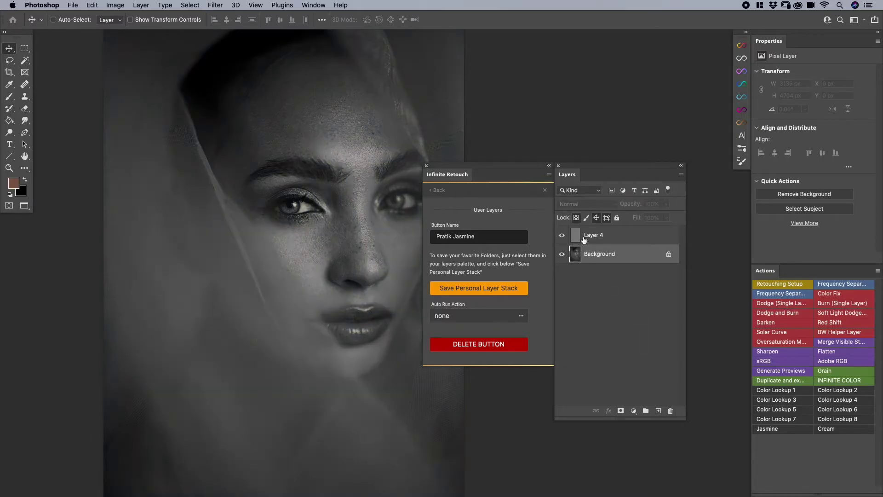
left_click(440, 191)
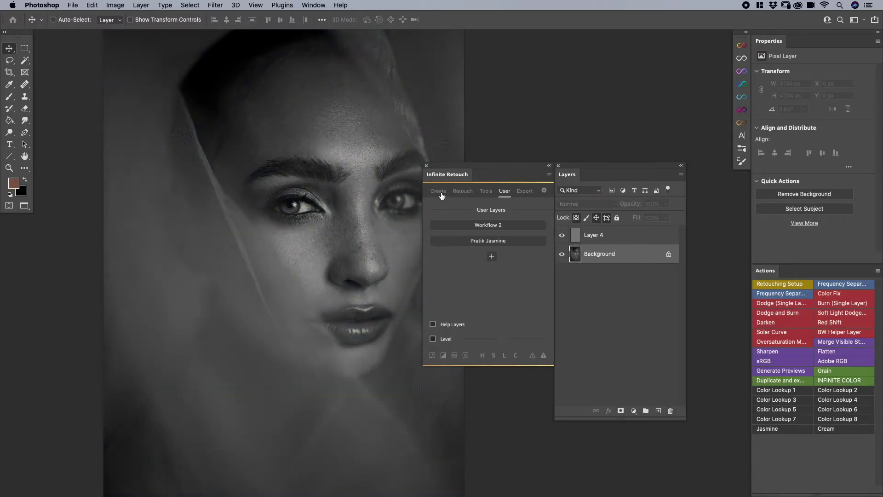
left_click(485, 242)
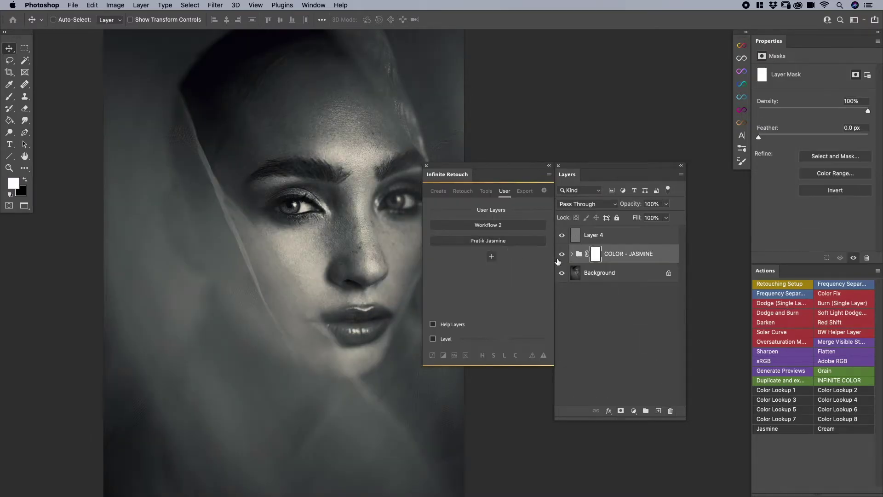
left_click(573, 254)
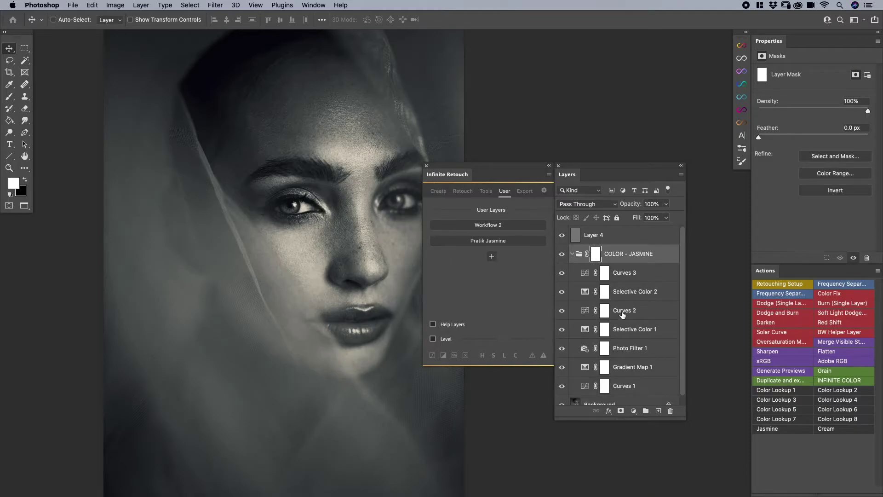
left_click(626, 276)
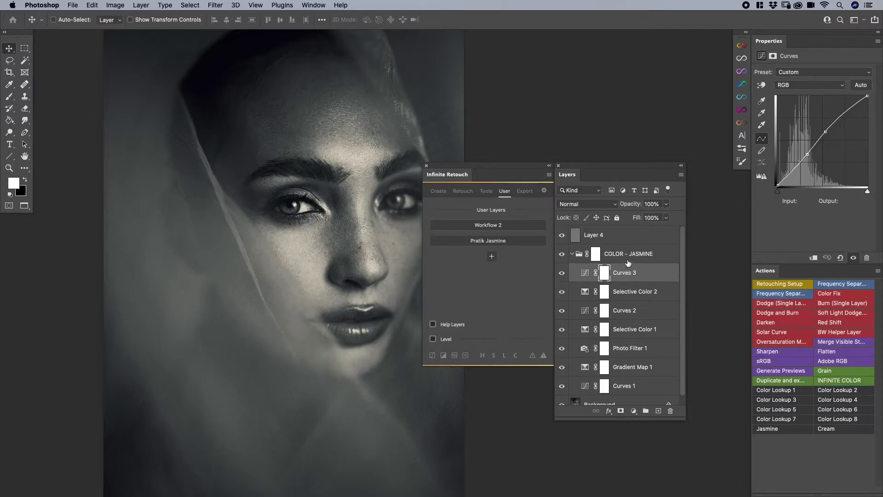
left_click(628, 261)
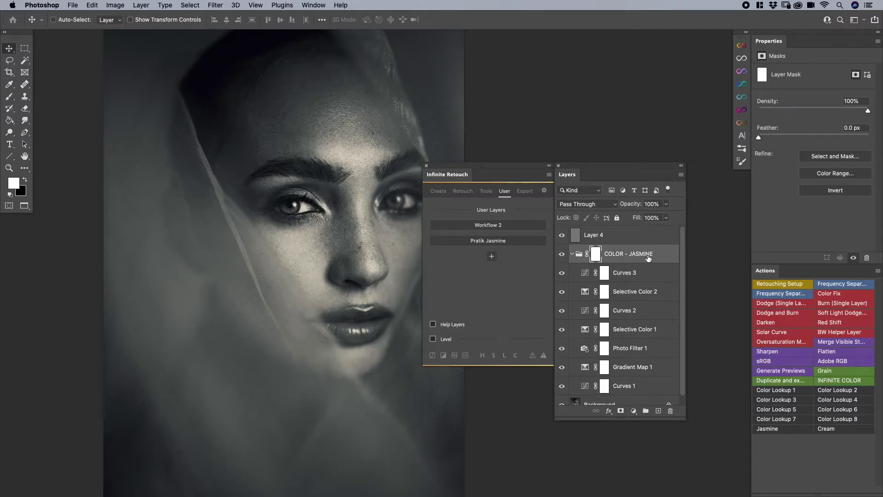
Delete Layer 4 and collapse the COLOR - JASMINE group.
left_click(611, 237)
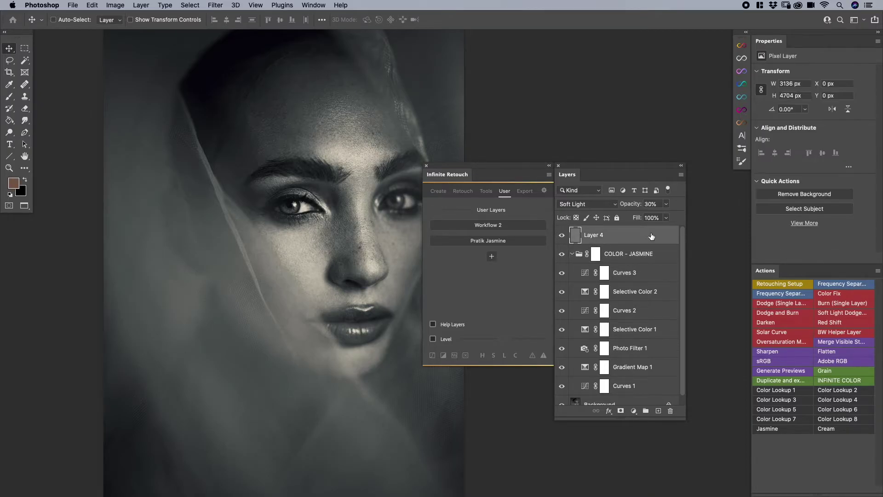
left_click_drag(649, 235, 670, 409)
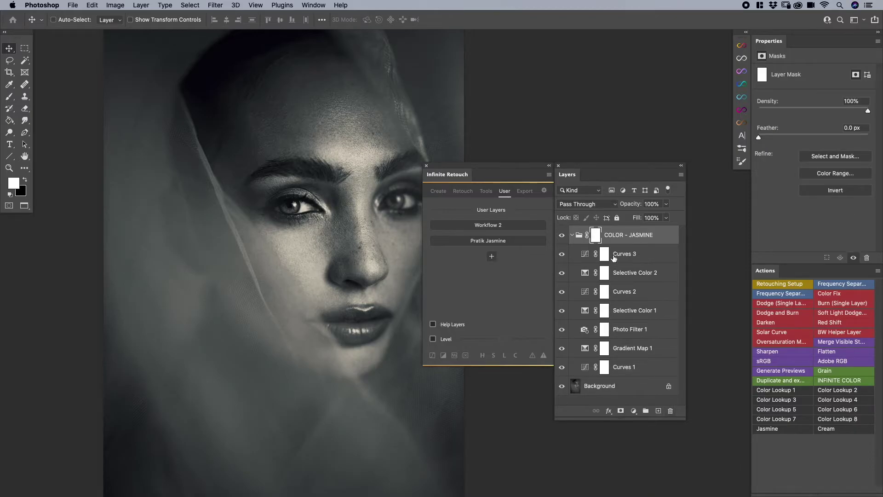
left_click(573, 235)
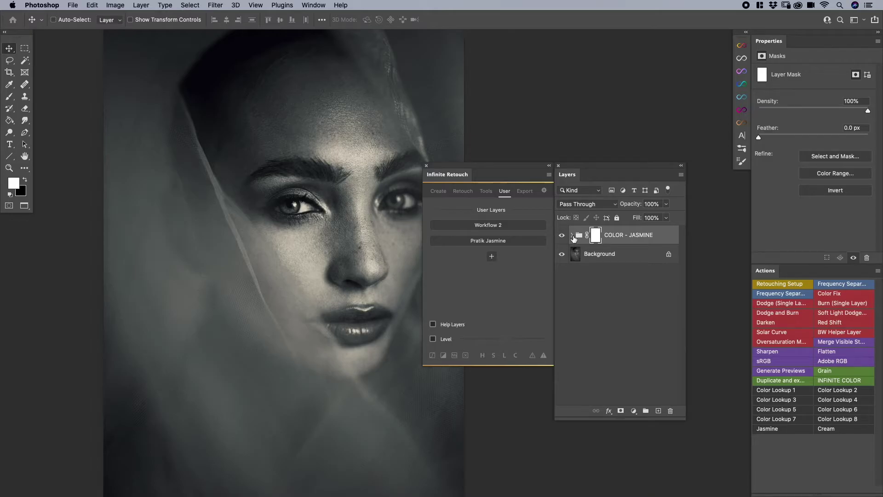
Test the Grain action, then delete the Layer 1 grain layer it created.
left_click(823, 370)
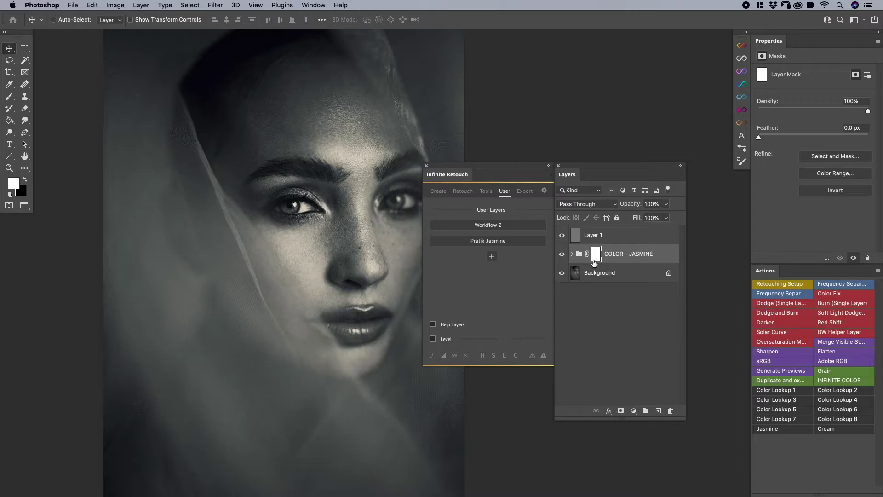
left_click(578, 230)
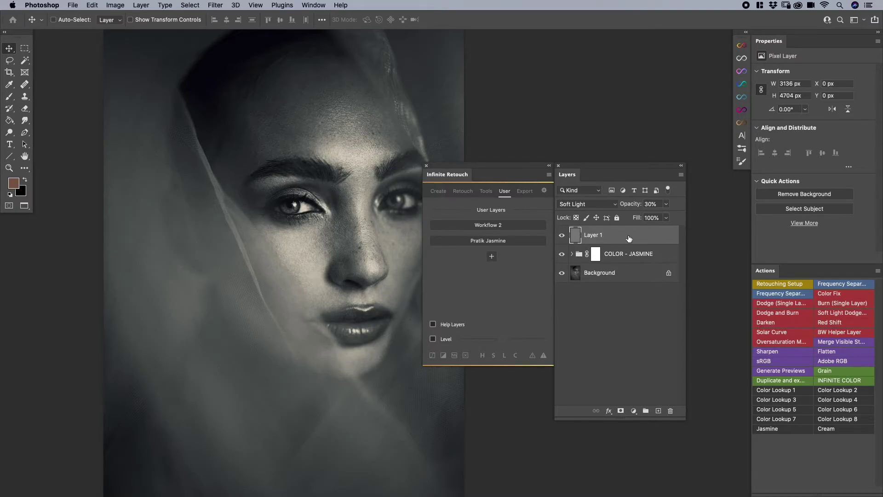
left_click_drag(629, 239, 670, 411)
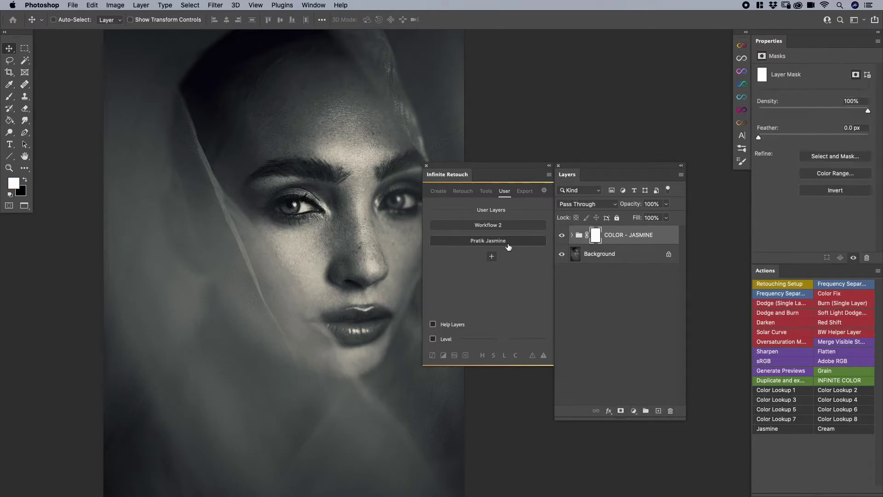
Make Pratik Jasmine auto-run Pratik Naik Actions > Grain, then delete the COLOR - JASMINE group.
right_click(484, 244)
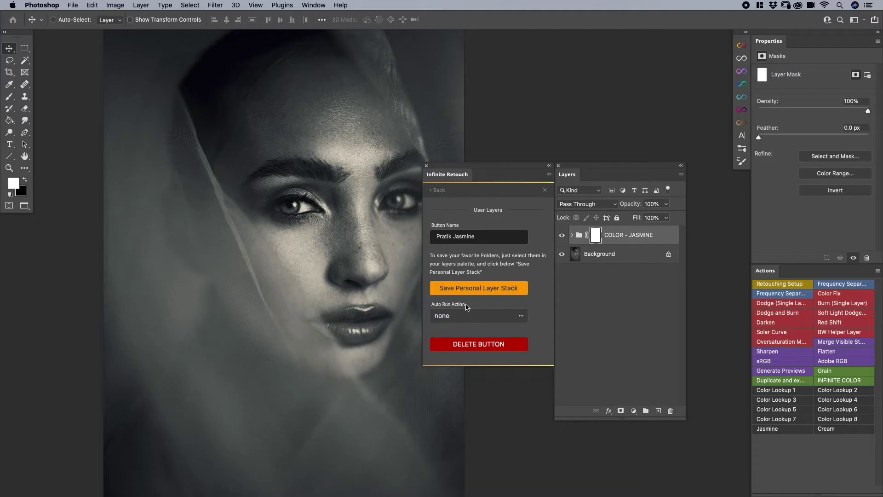
left_click(448, 317)
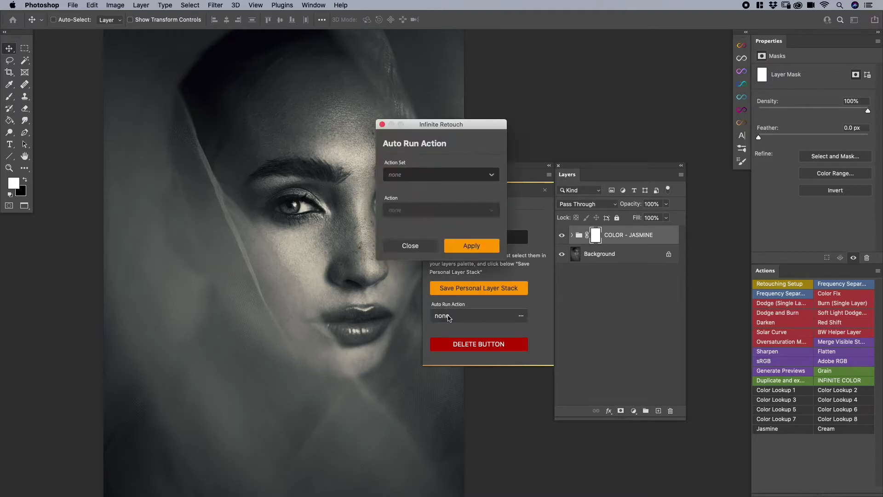
left_click(420, 178)
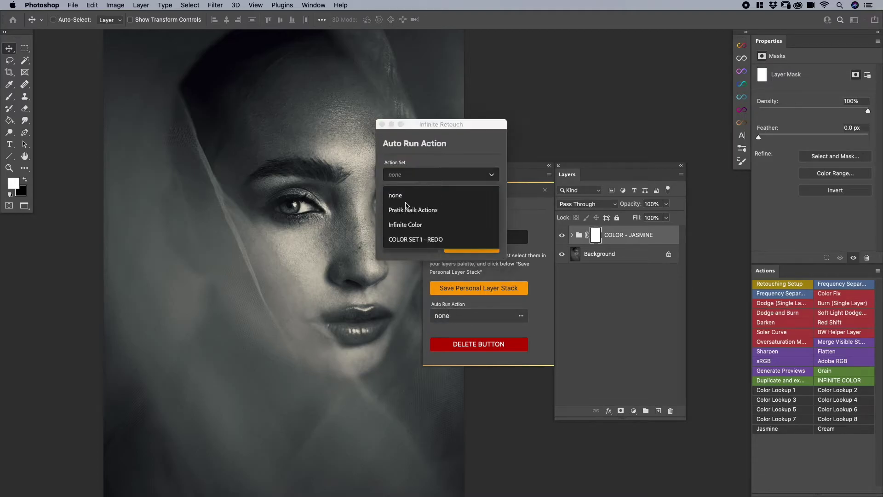
left_click(414, 210)
left_click(426, 216)
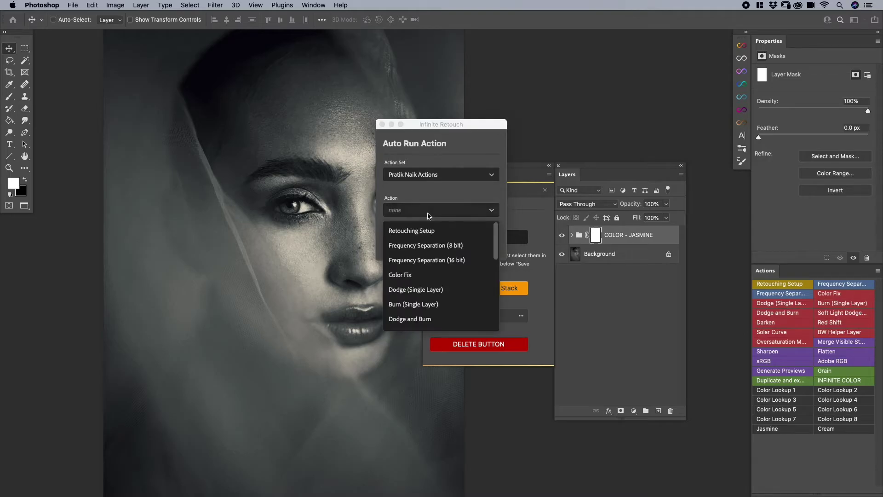
scroll(433, 286, "down", 5)
left_click(407, 306)
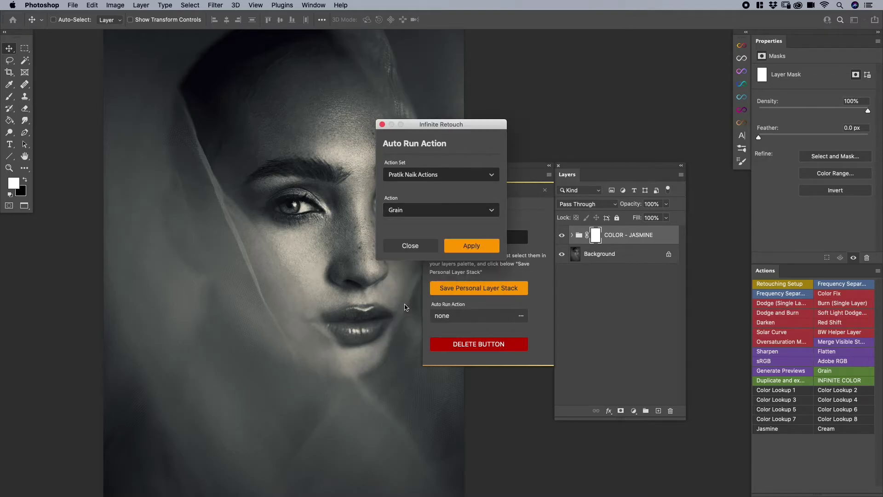
left_click(471, 247)
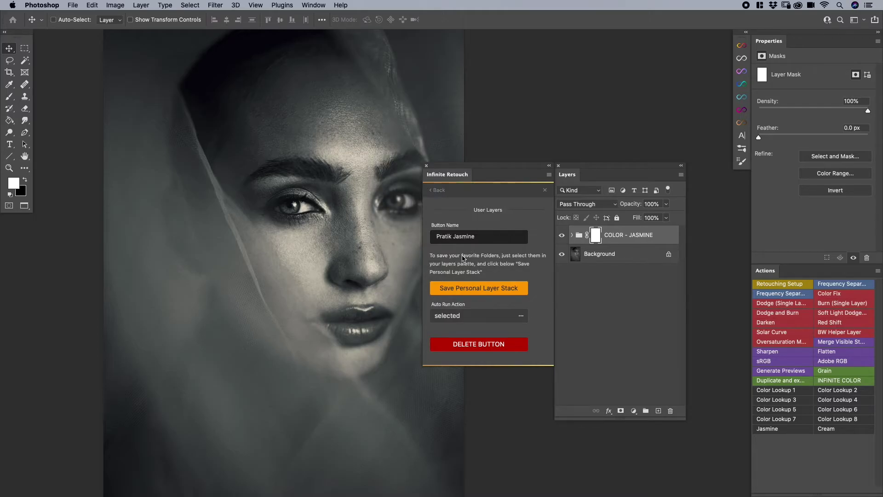
left_click(439, 191)
left_click_drag(607, 243, 671, 410)
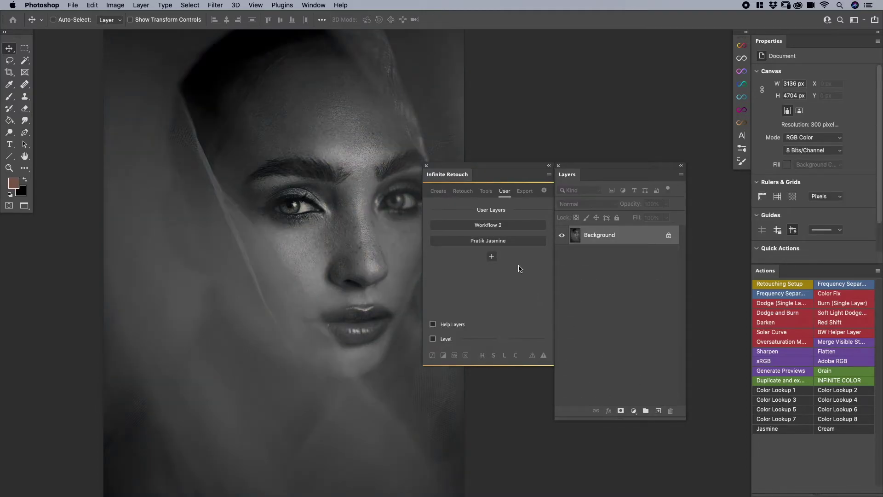
left_click(492, 242)
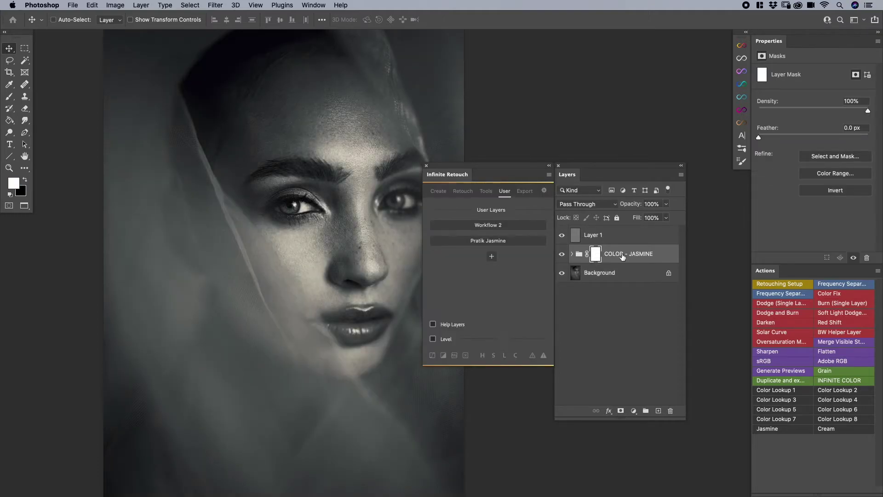
left_click(572, 254)
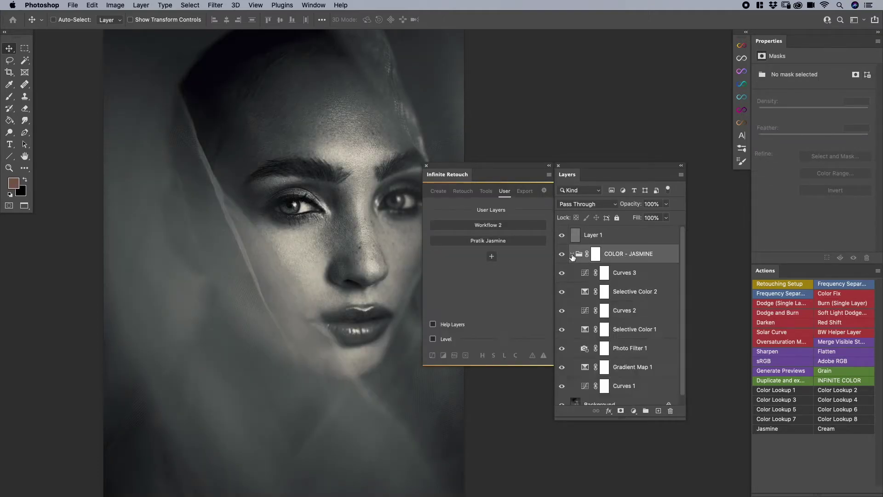
left_click(573, 255)
left_click(577, 242)
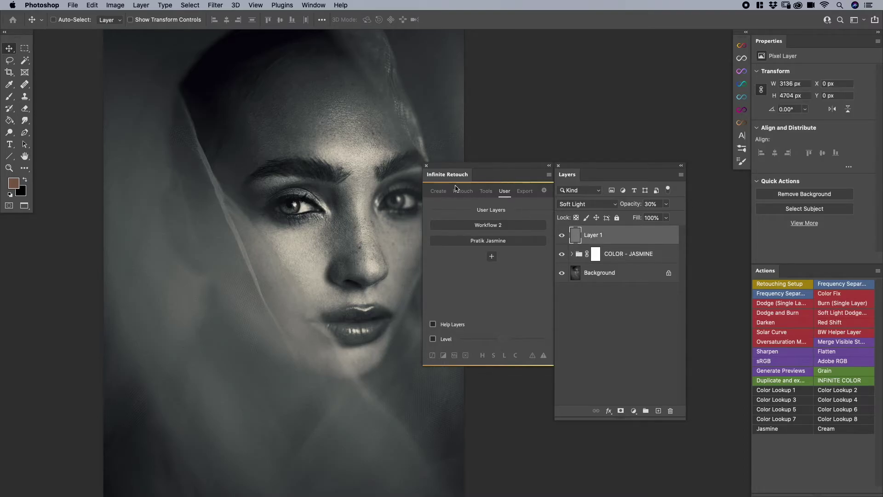
left_click(439, 190)
left_click(492, 277)
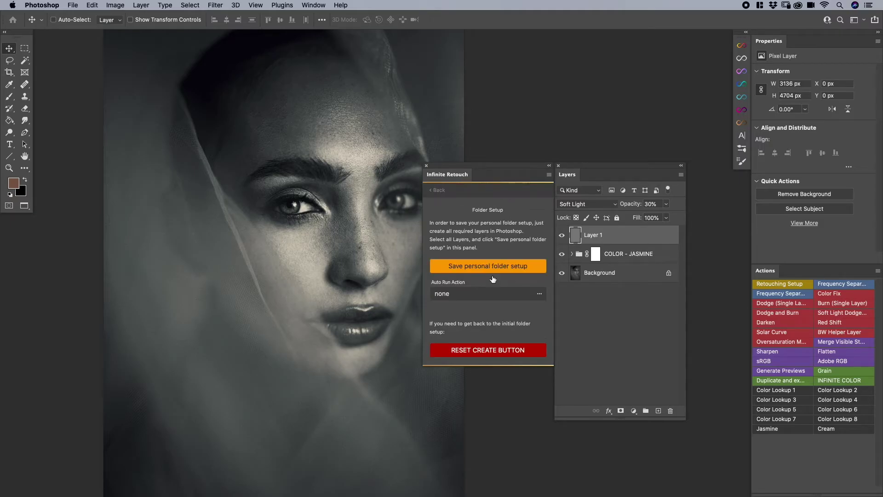
left_click(452, 294)
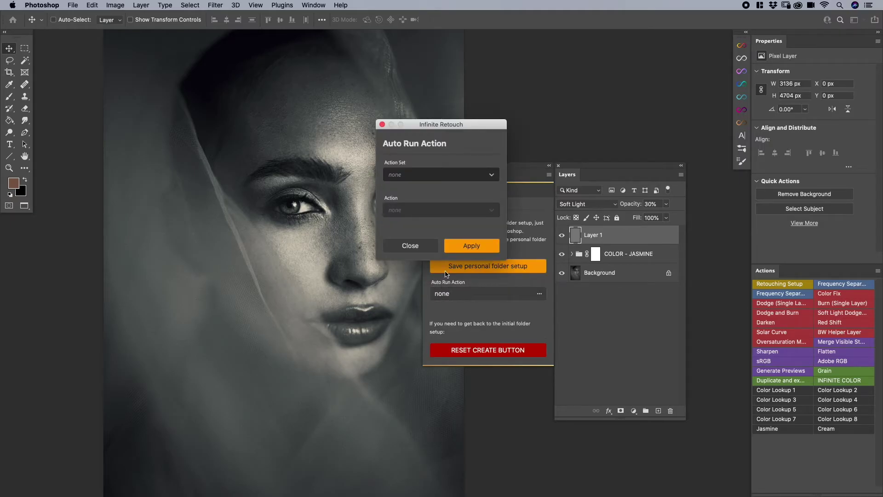
left_click(416, 246)
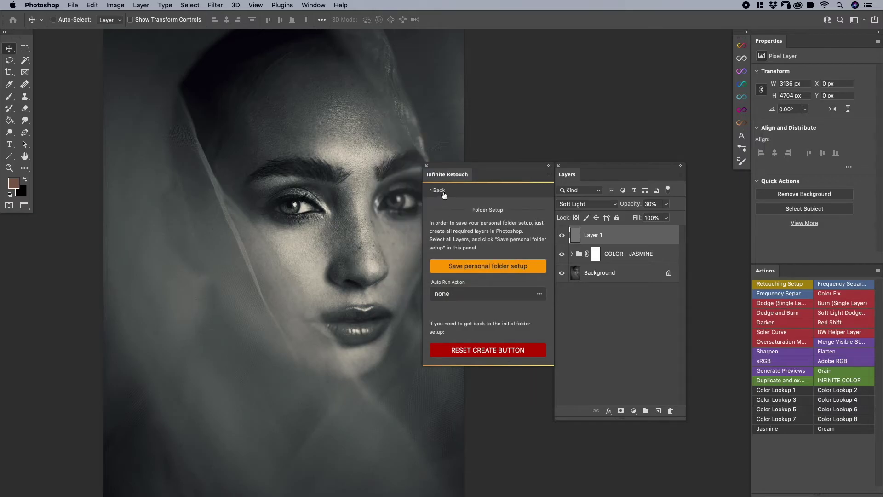
left_click(437, 191)
left_click(505, 191)
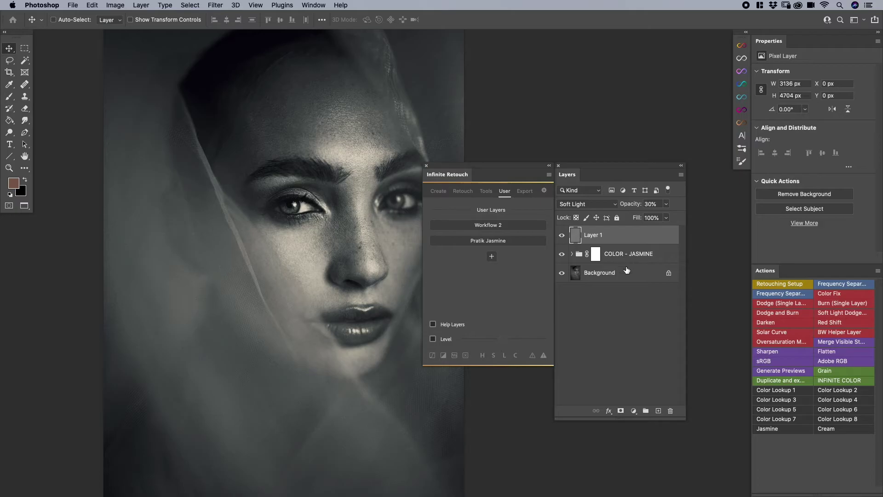
Add a third user button and rename it Red Shift.
left_click(491, 256)
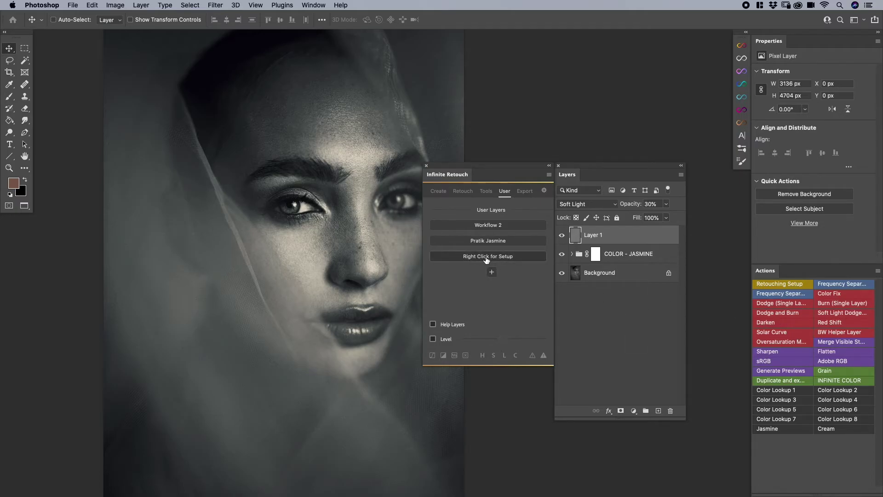
right_click(489, 257)
left_click(485, 235)
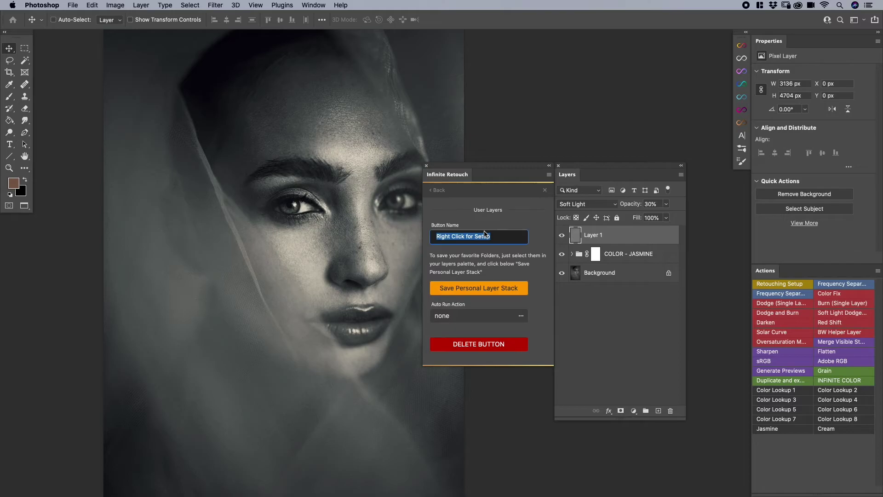
type("So")
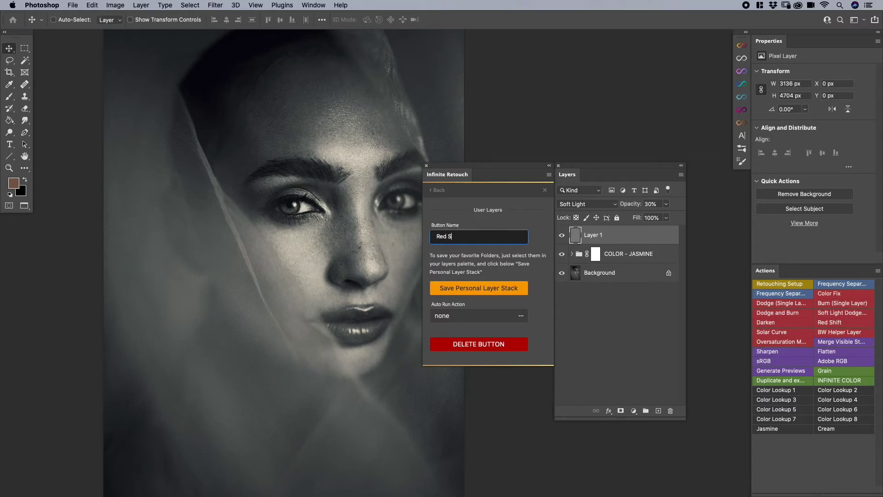
Set the button's auto-run action to the Red Shift action and apply it.
left_click(454, 317)
left_click(414, 177)
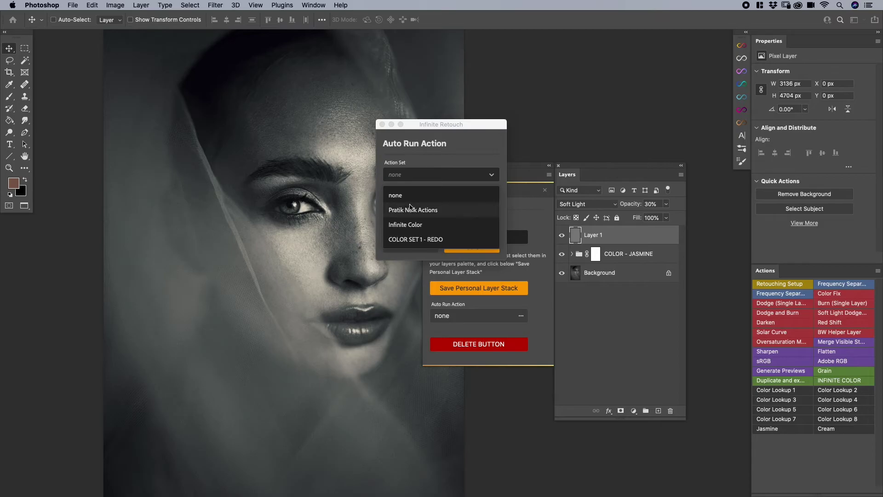
left_click(415, 210)
left_click(424, 211)
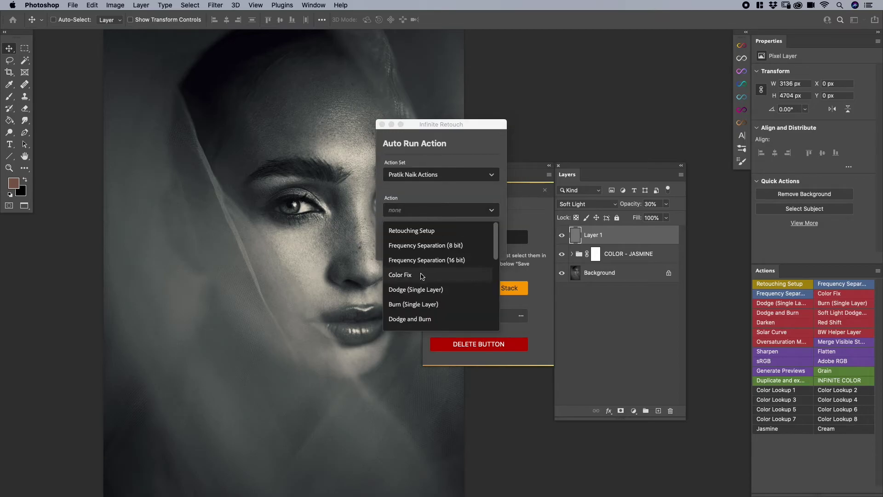
scroll(423, 276, "down", 4)
scroll(423, 276, "down", 1)
left_click(414, 286)
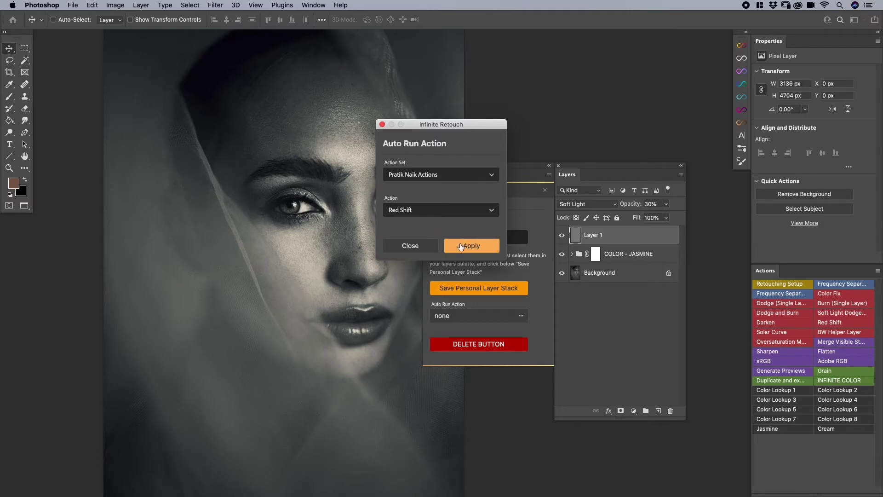
left_click(461, 247)
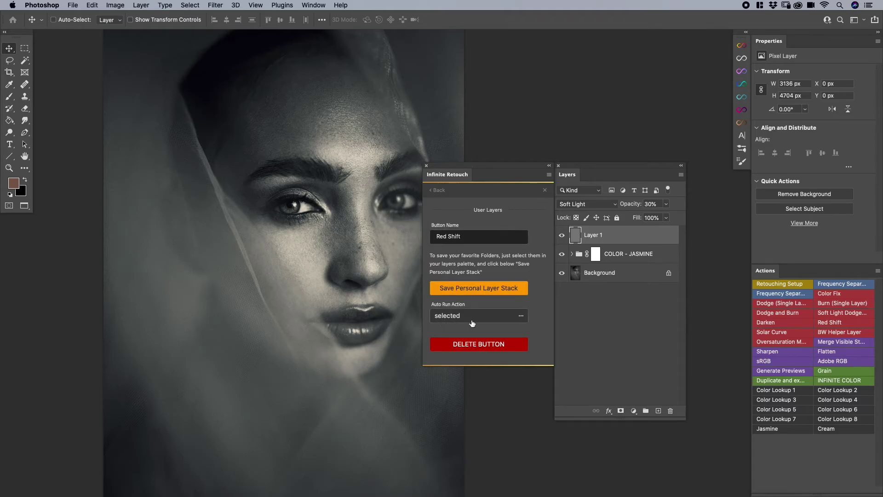
left_click(436, 190)
Test Red Shift, delete the three layers above Background, rerun it, then delete Hue/Saturation 1.
left_click(475, 257)
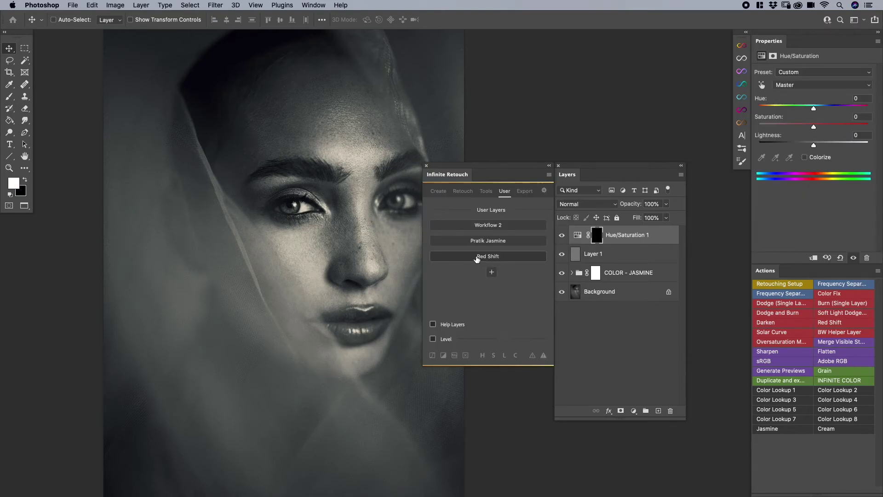
left_click(634, 279, "shift")
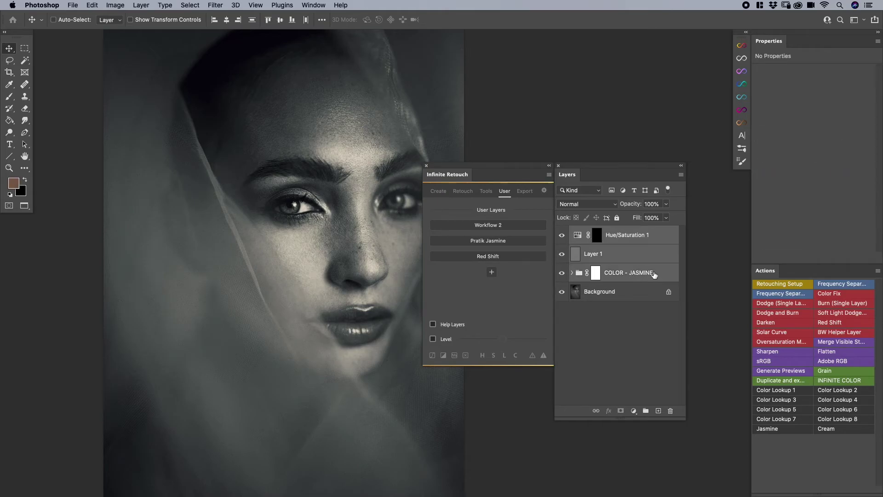
left_click_drag(653, 276, 670, 411)
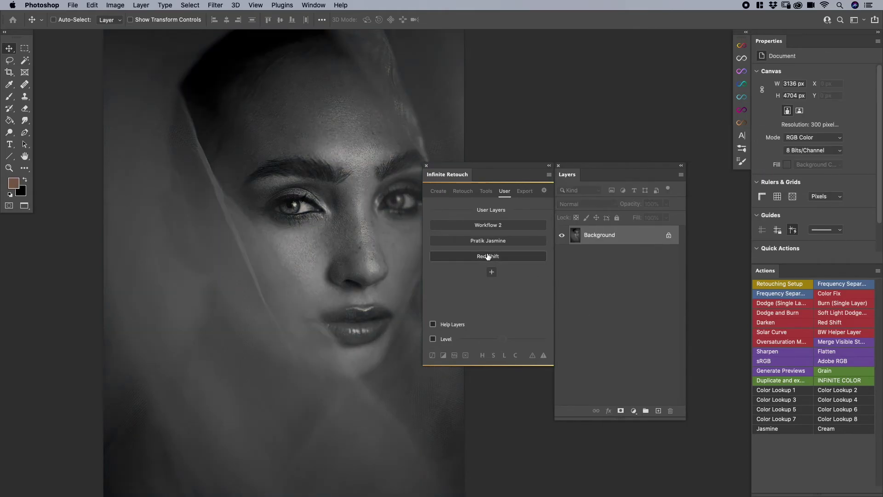
left_click(488, 257)
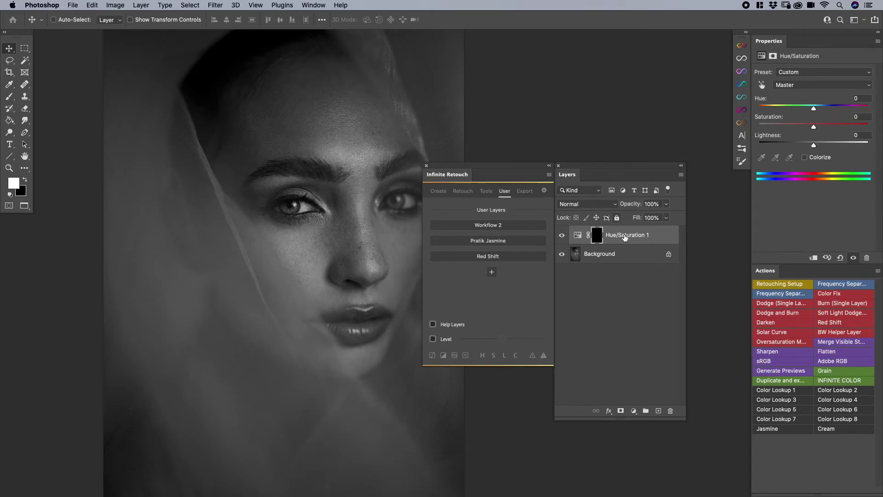
left_click_drag(626, 238, 671, 410)
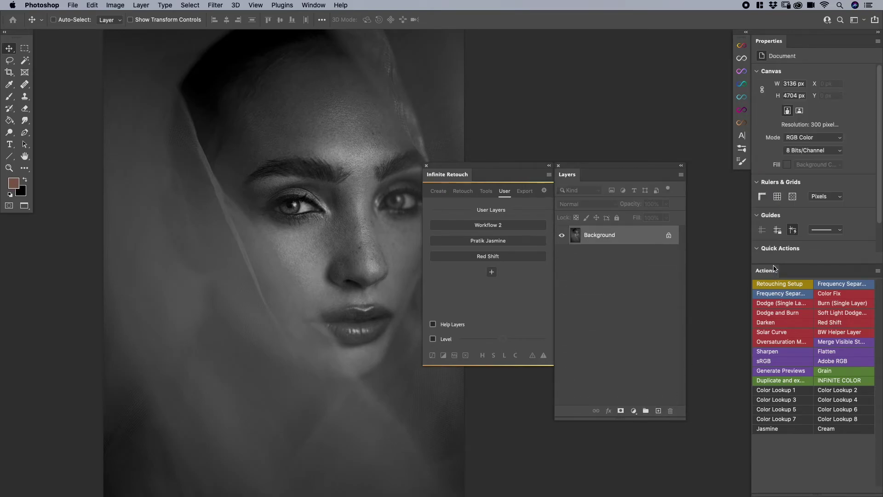
Close the Actions panel tab group so Properties with Quick Actions fills the right column.
left_click(880, 272)
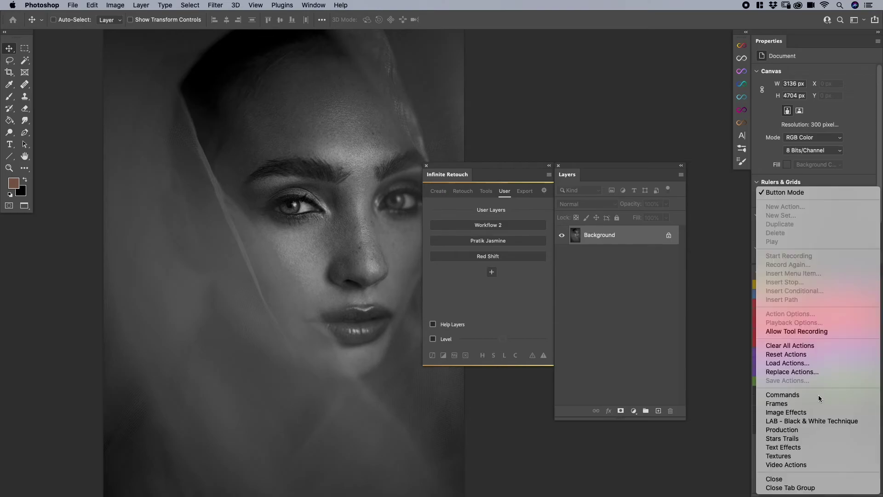
left_click(812, 487)
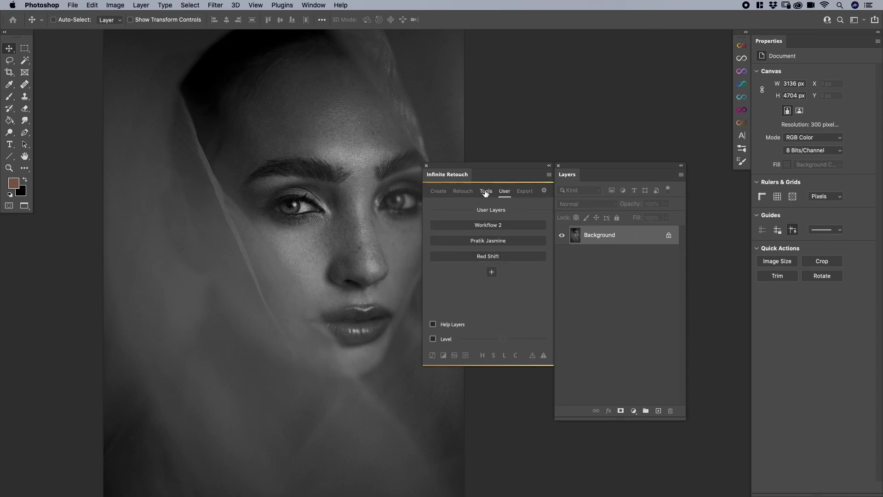
left_click(467, 193)
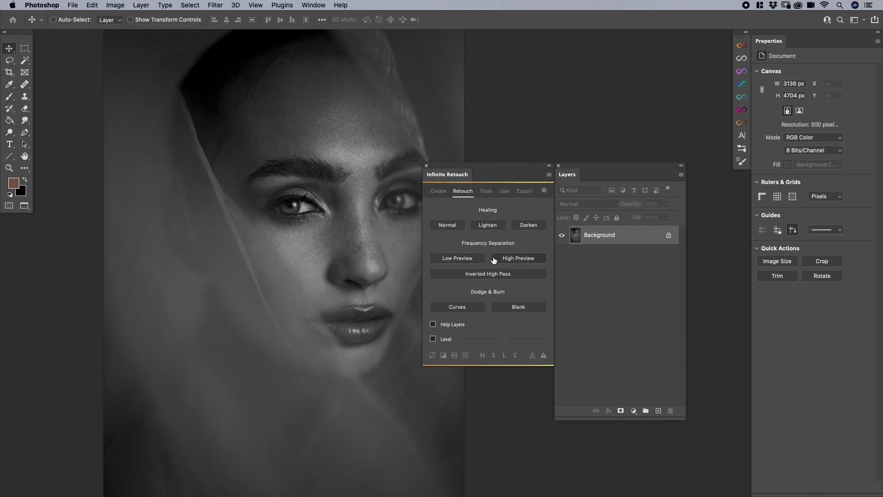
left_click(500, 192)
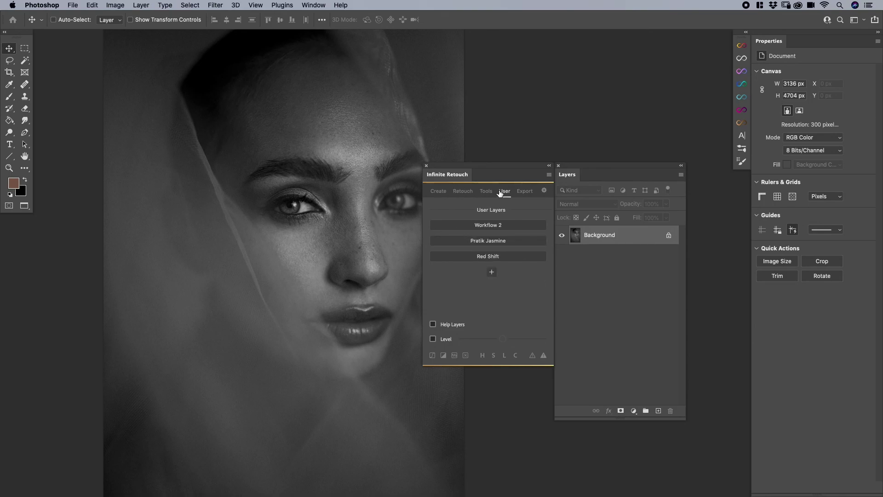